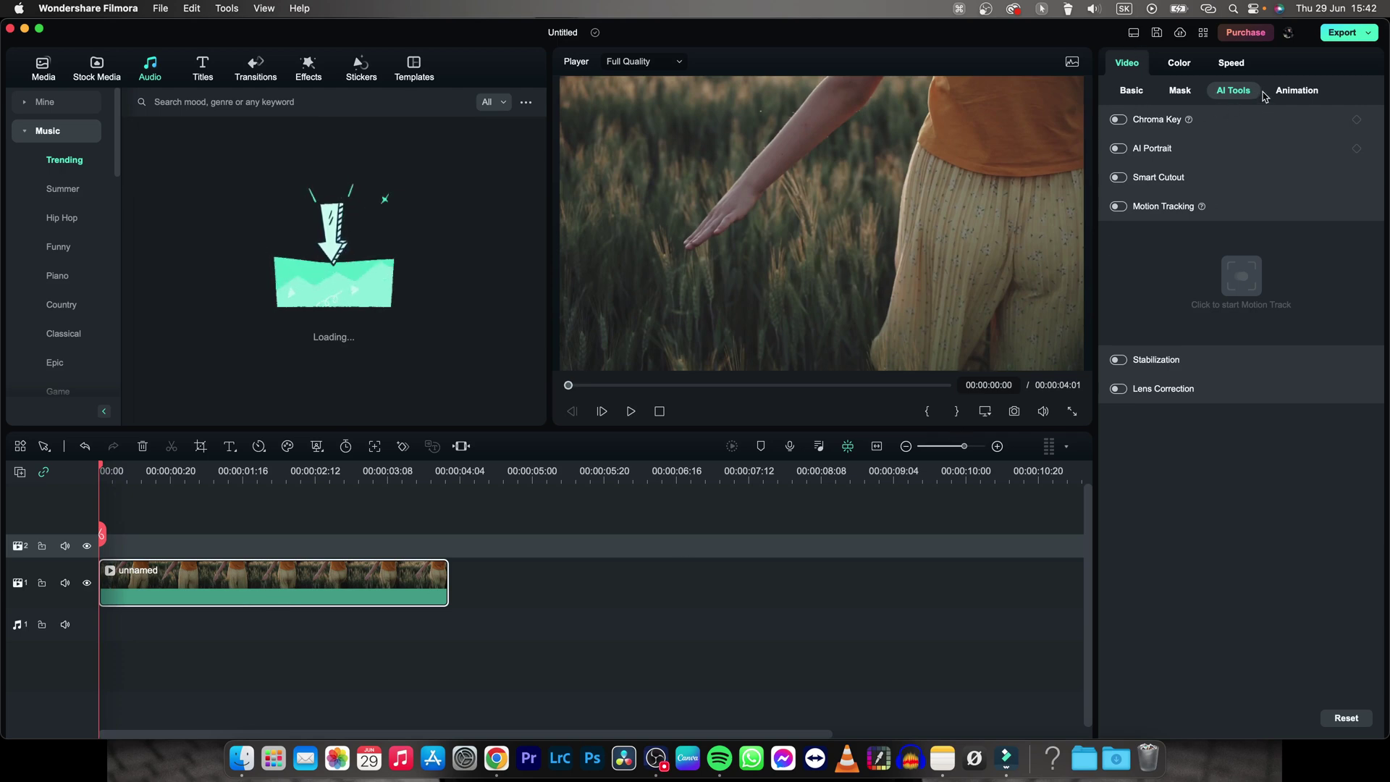
# Step: Enable motion tracking and enlarge the tracking box, centring it on the woman's hand
pyautogui.click(1119, 206)
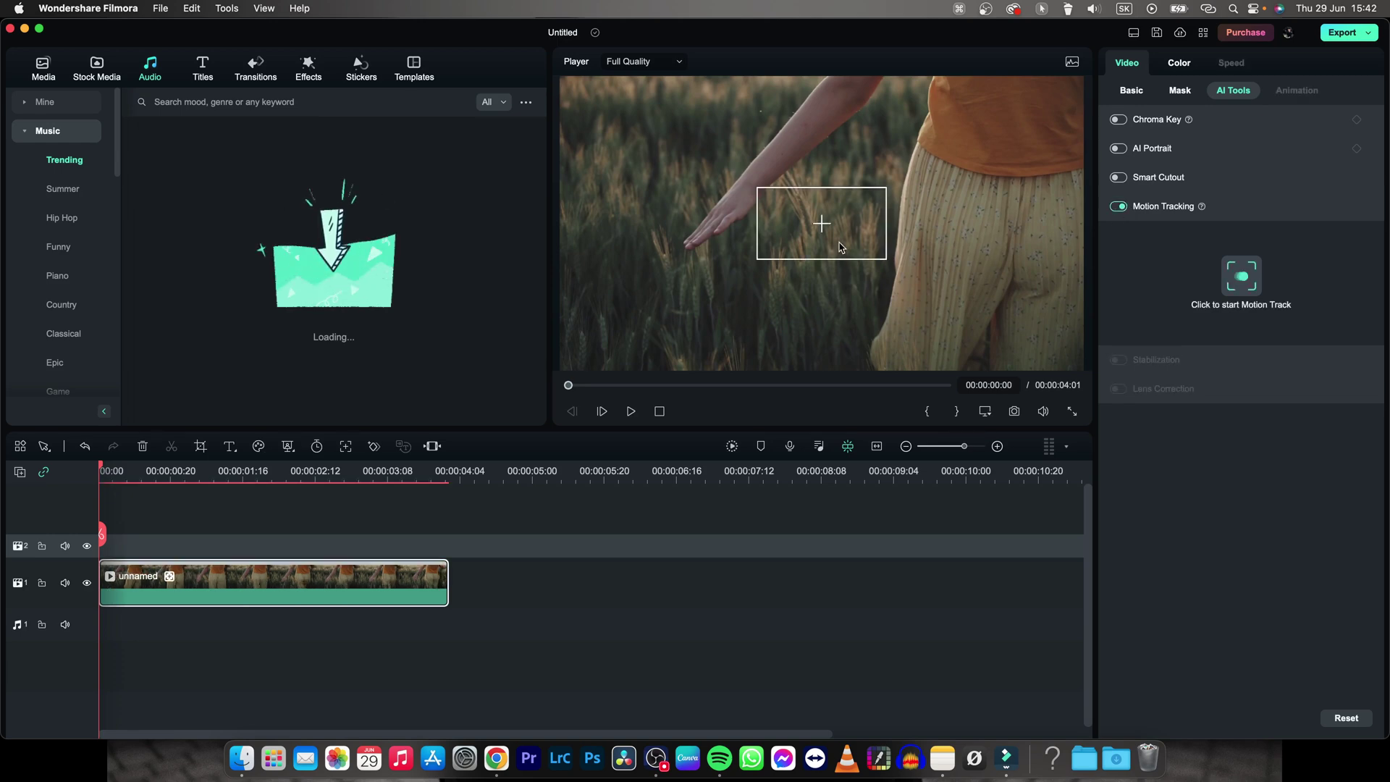
pyautogui.click(822, 227)
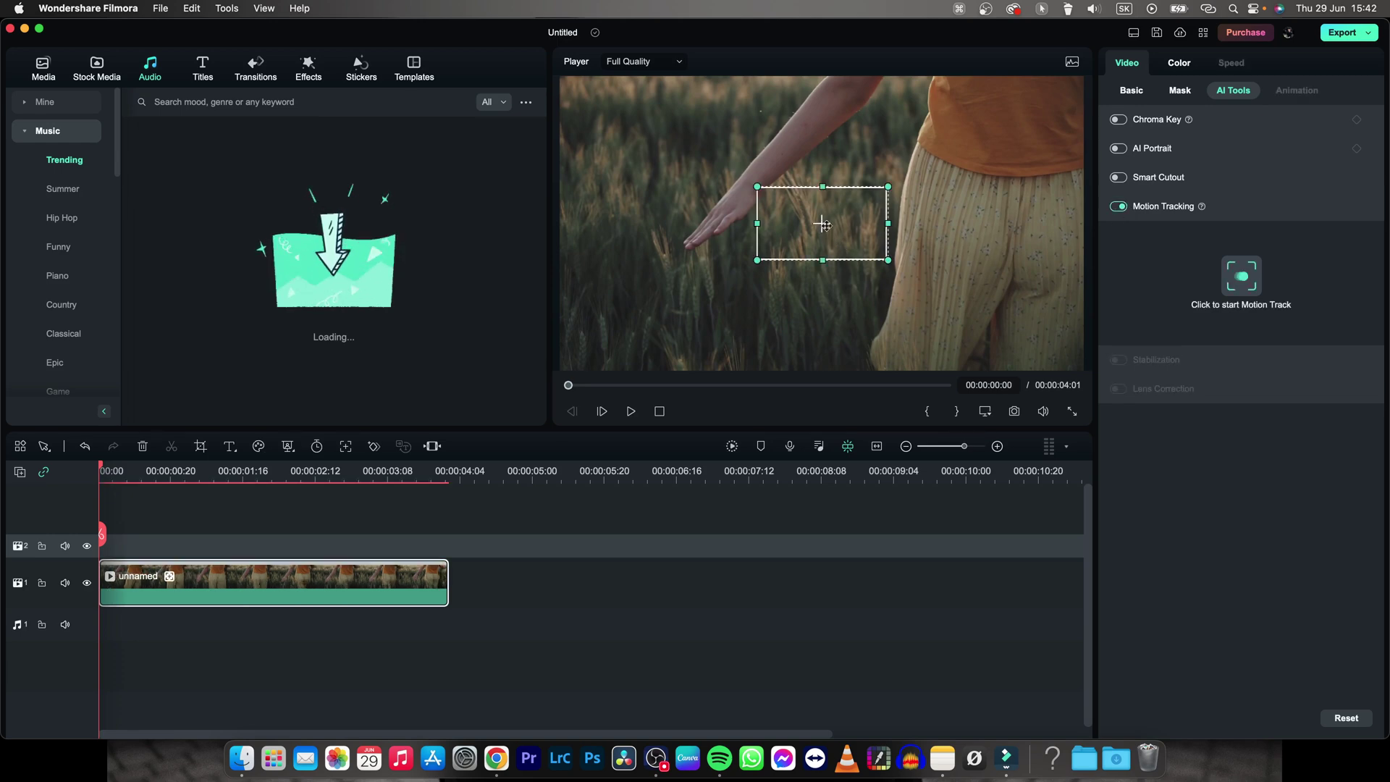
pyautogui.moveTo(822, 225); pyautogui.dragTo(721, 223)
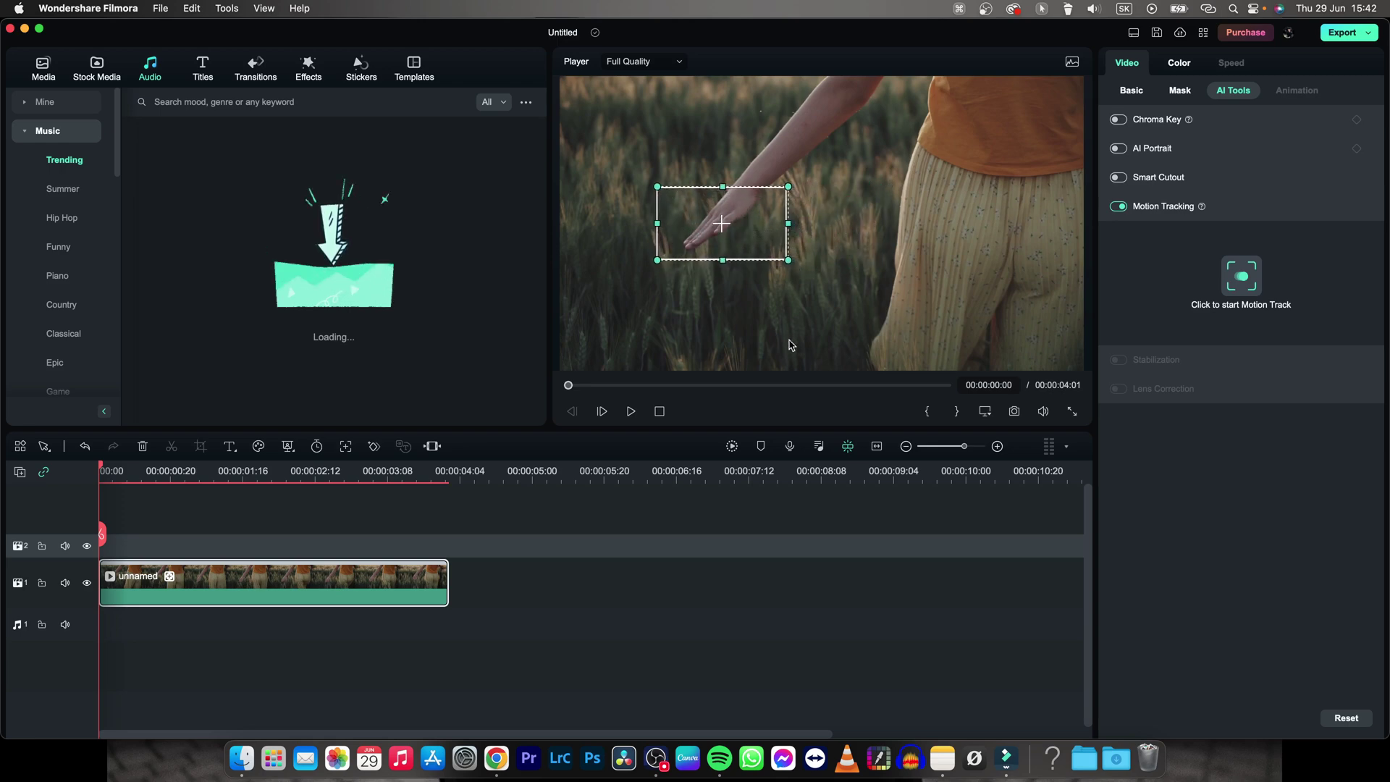
pyautogui.moveTo(789, 260); pyautogui.dragTo(805, 270)
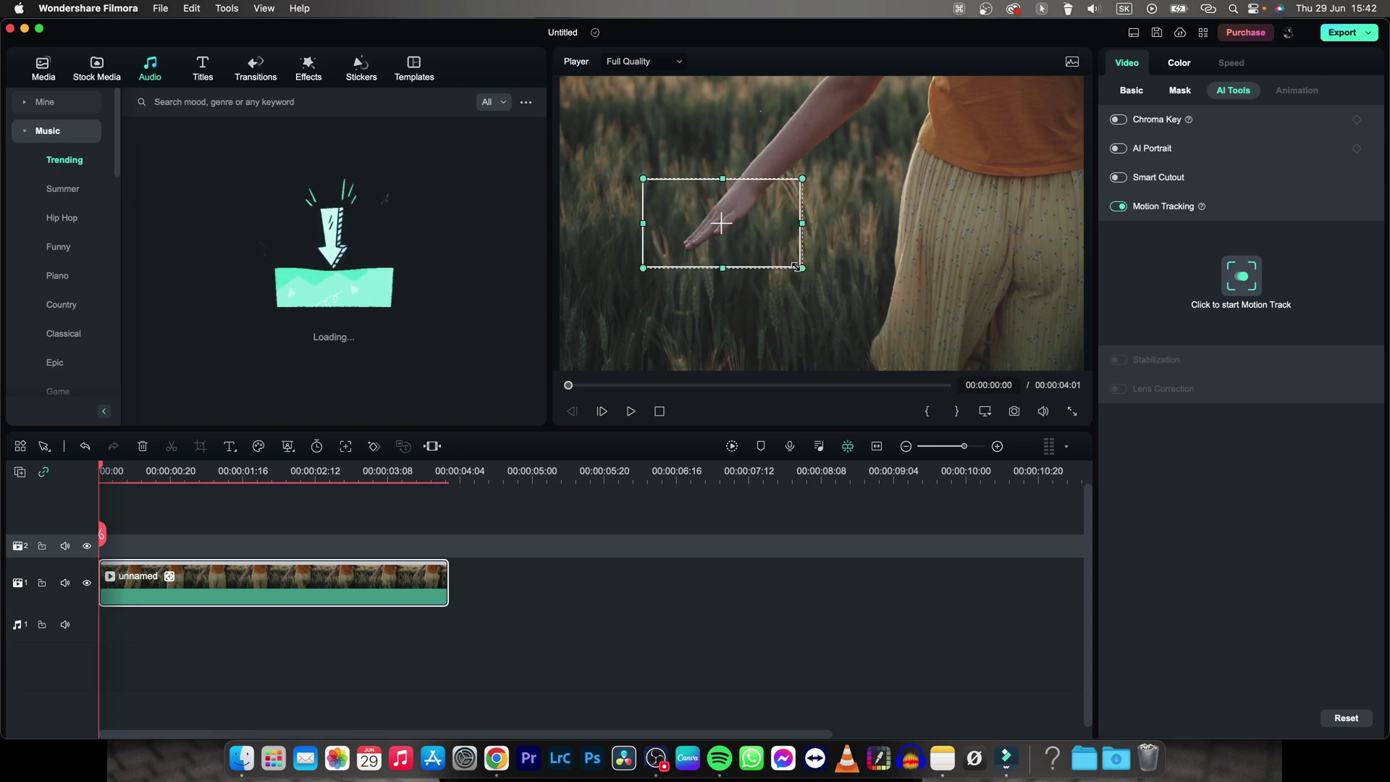
pyautogui.moveTo(721, 223); pyautogui.dragTo(725, 213)
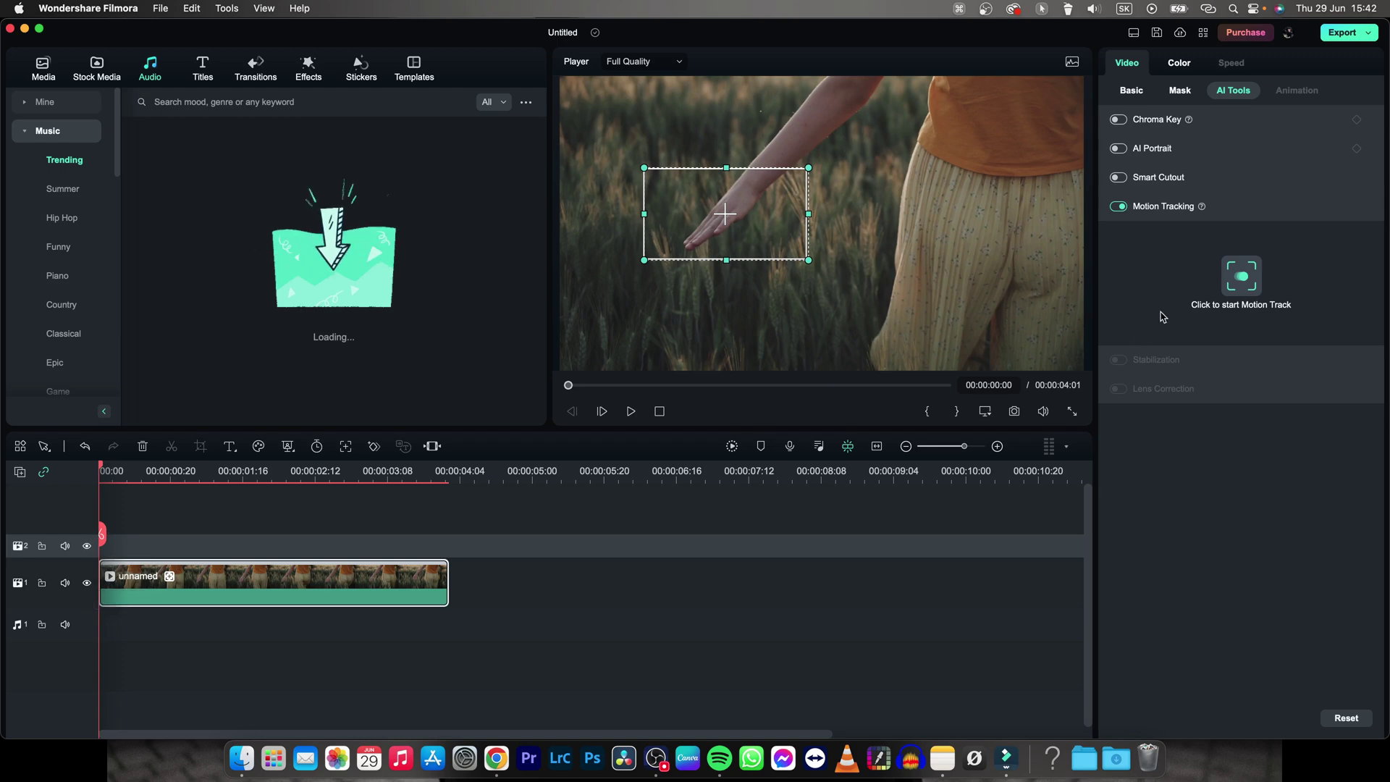
# Step: Analyse the hand's motion track, preview it, and rewind to the clip start
pyautogui.click(1239, 277)
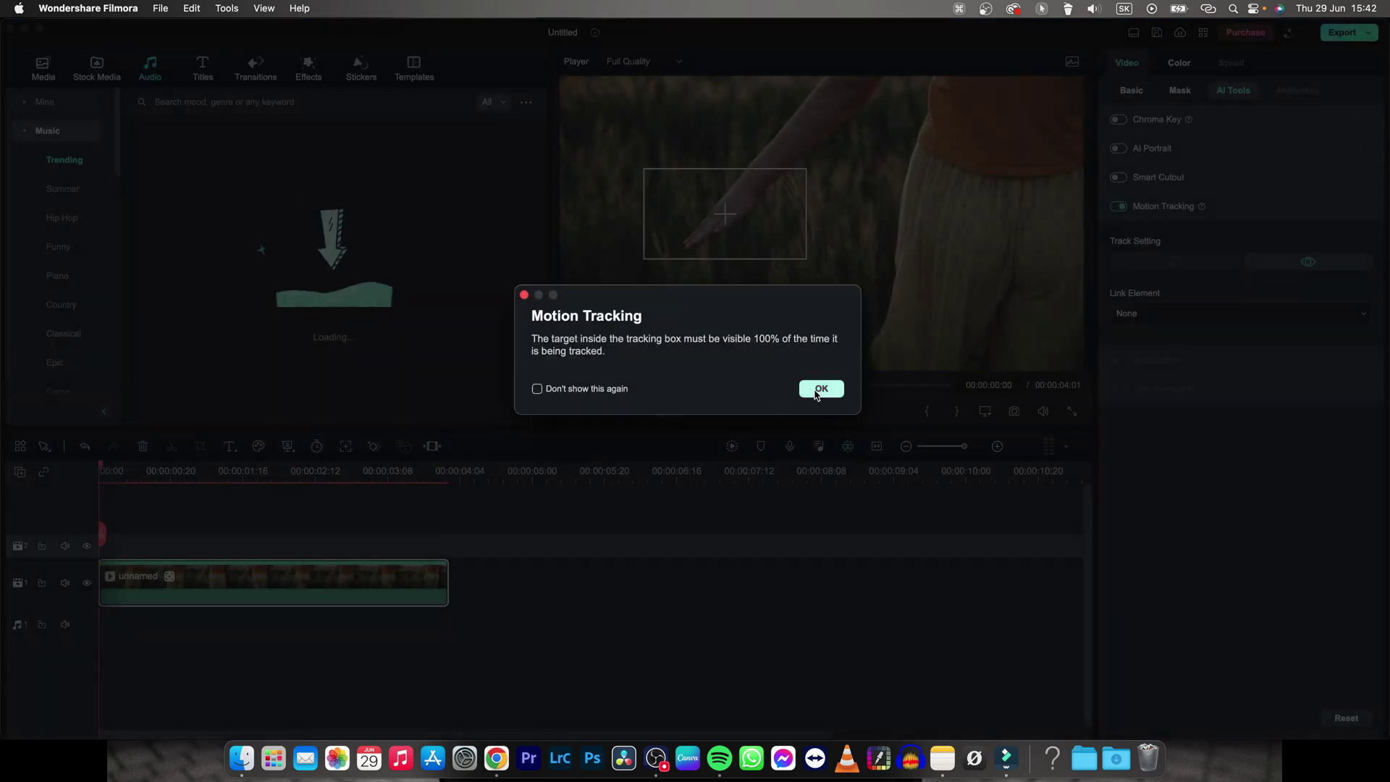
pyautogui.click(822, 389)
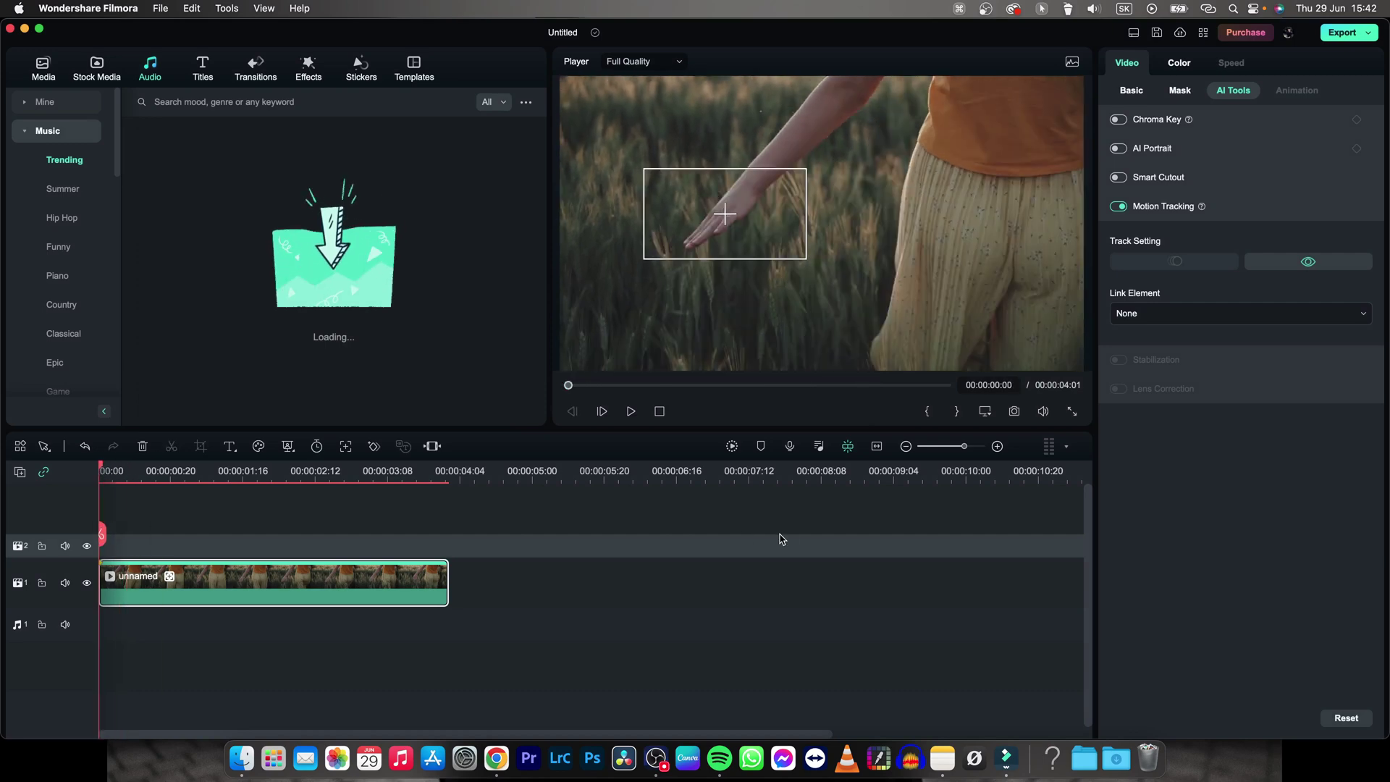
pyautogui.press('space')
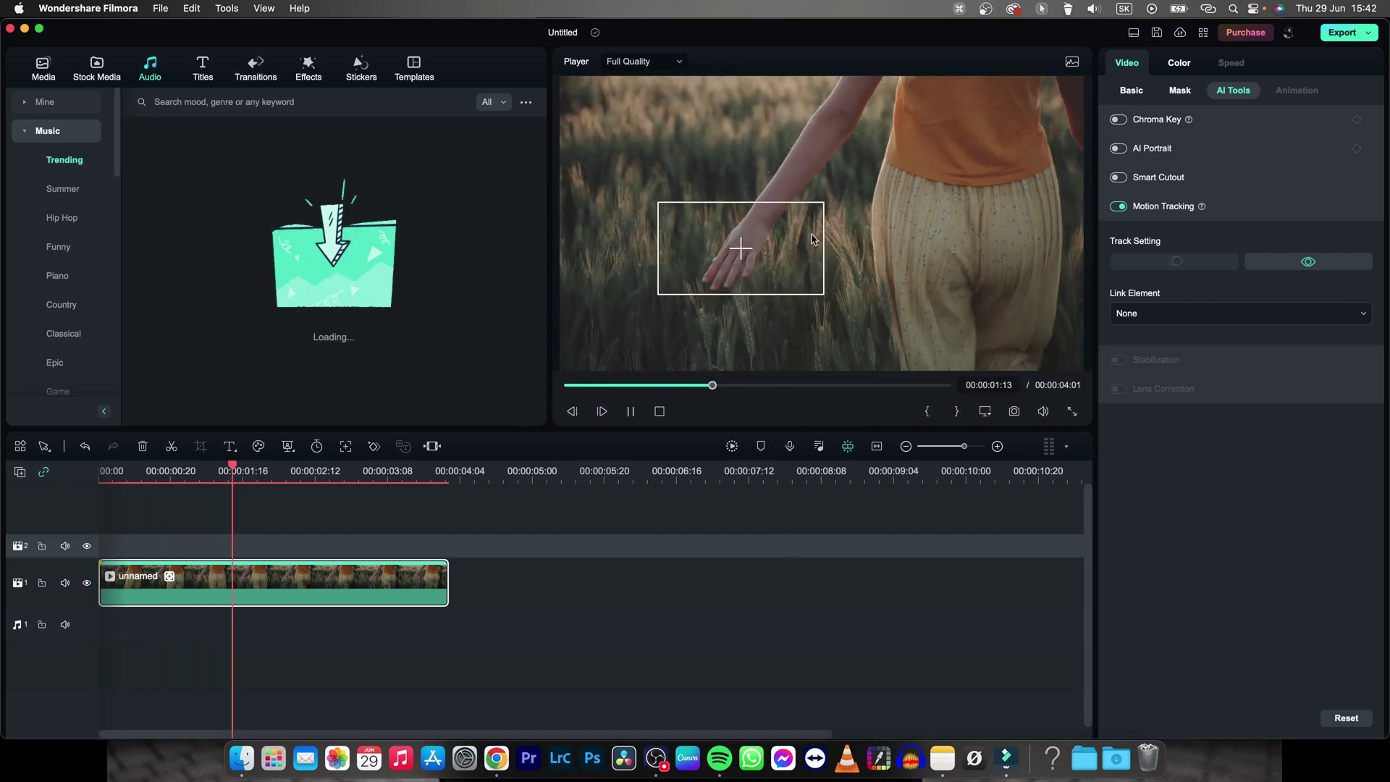
pyautogui.press('space')
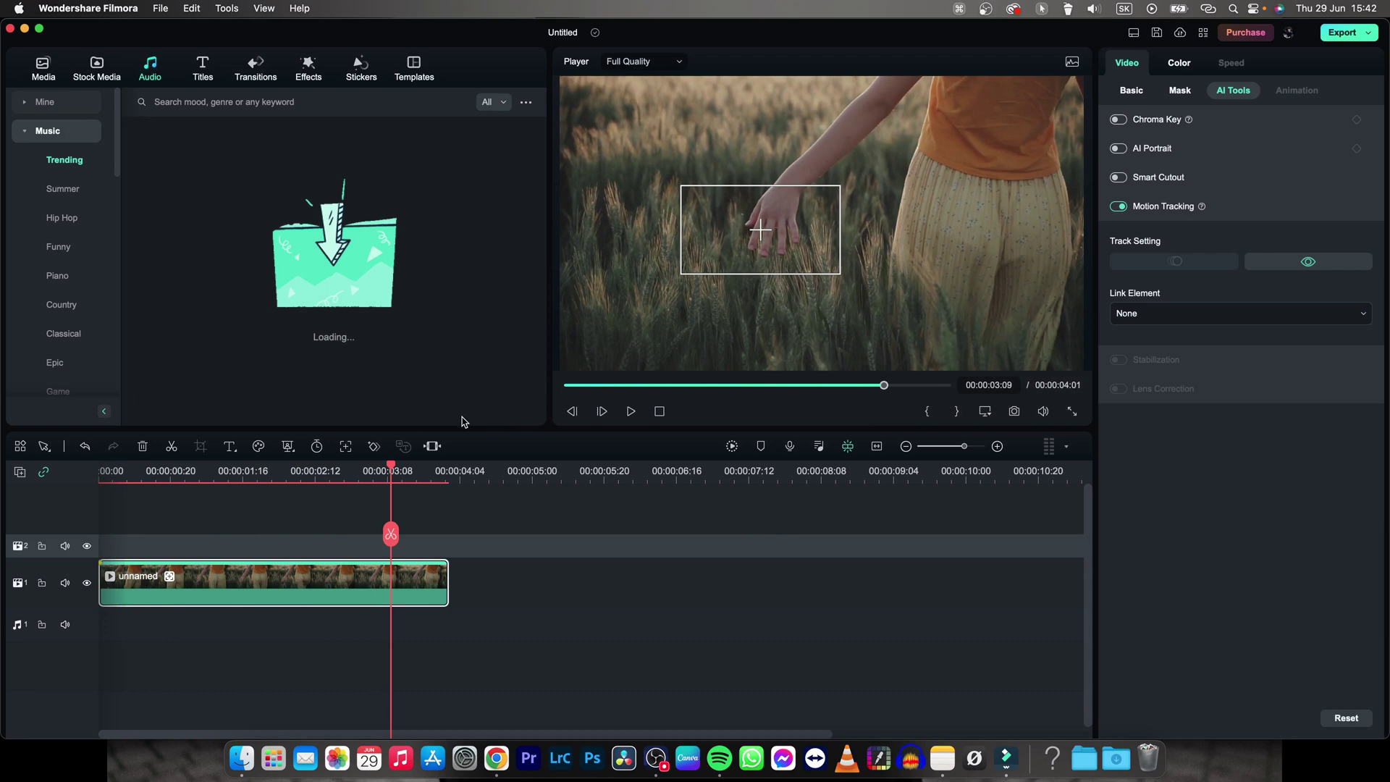
pyautogui.moveTo(389, 464); pyautogui.dragTo(105, 472)
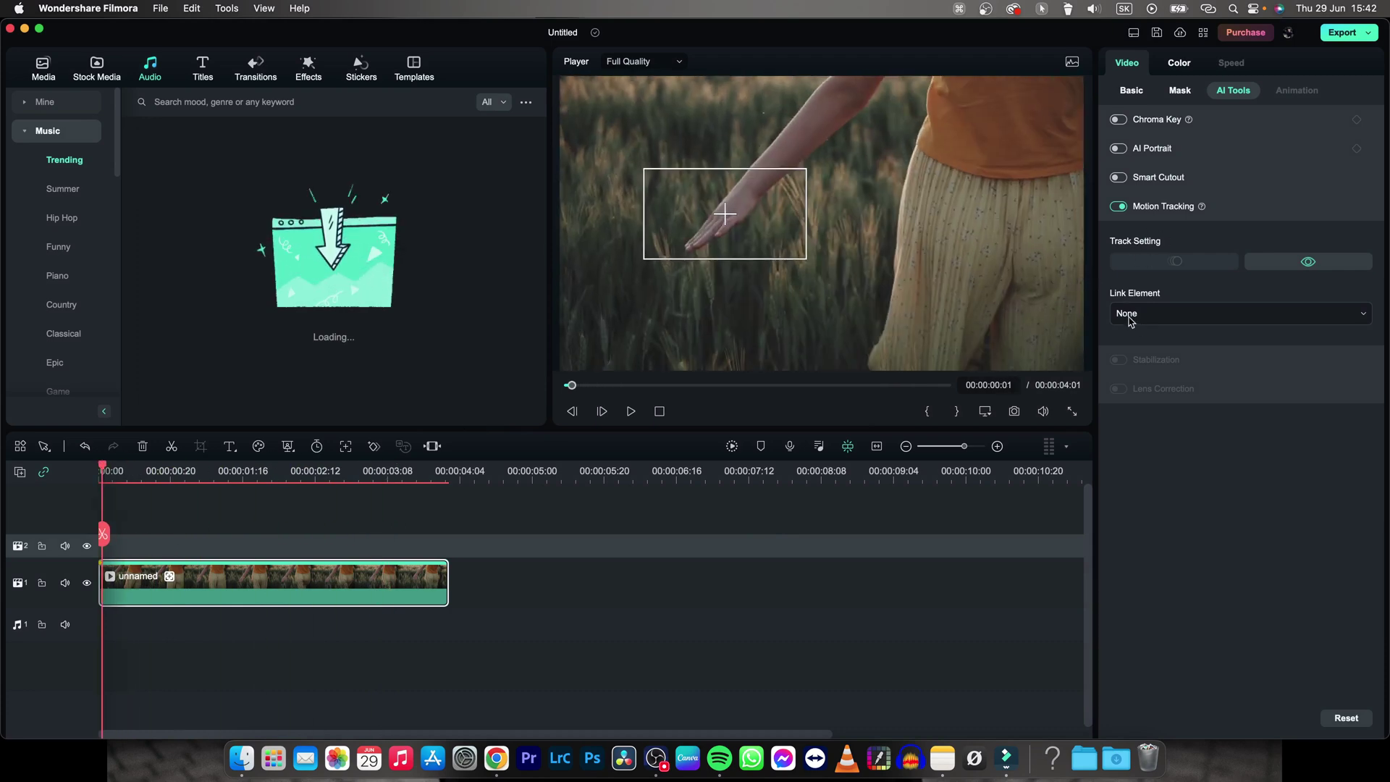
# Step: Link a mosaic to the hand's motion track with blur amount 100 and opacity 99
pyautogui.click(1355, 317)
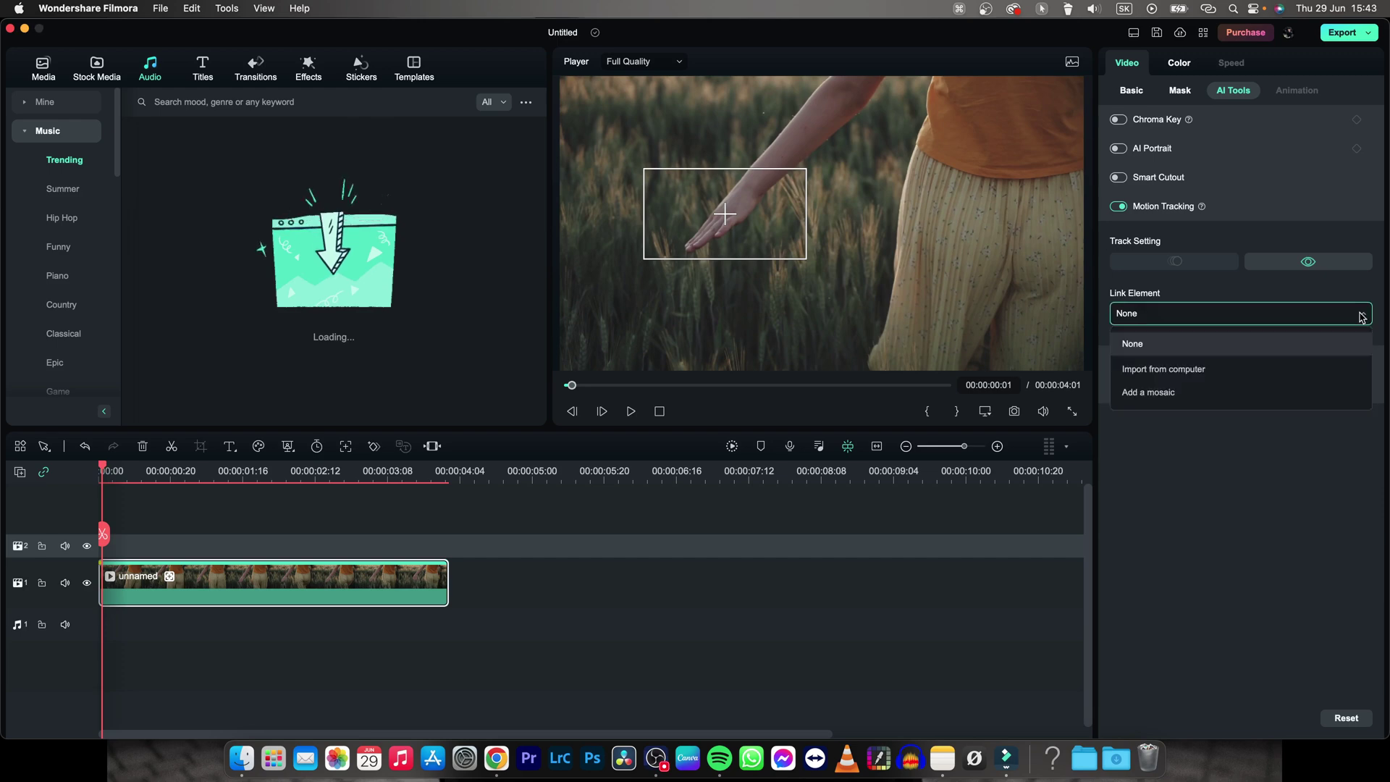
pyautogui.click(1167, 397)
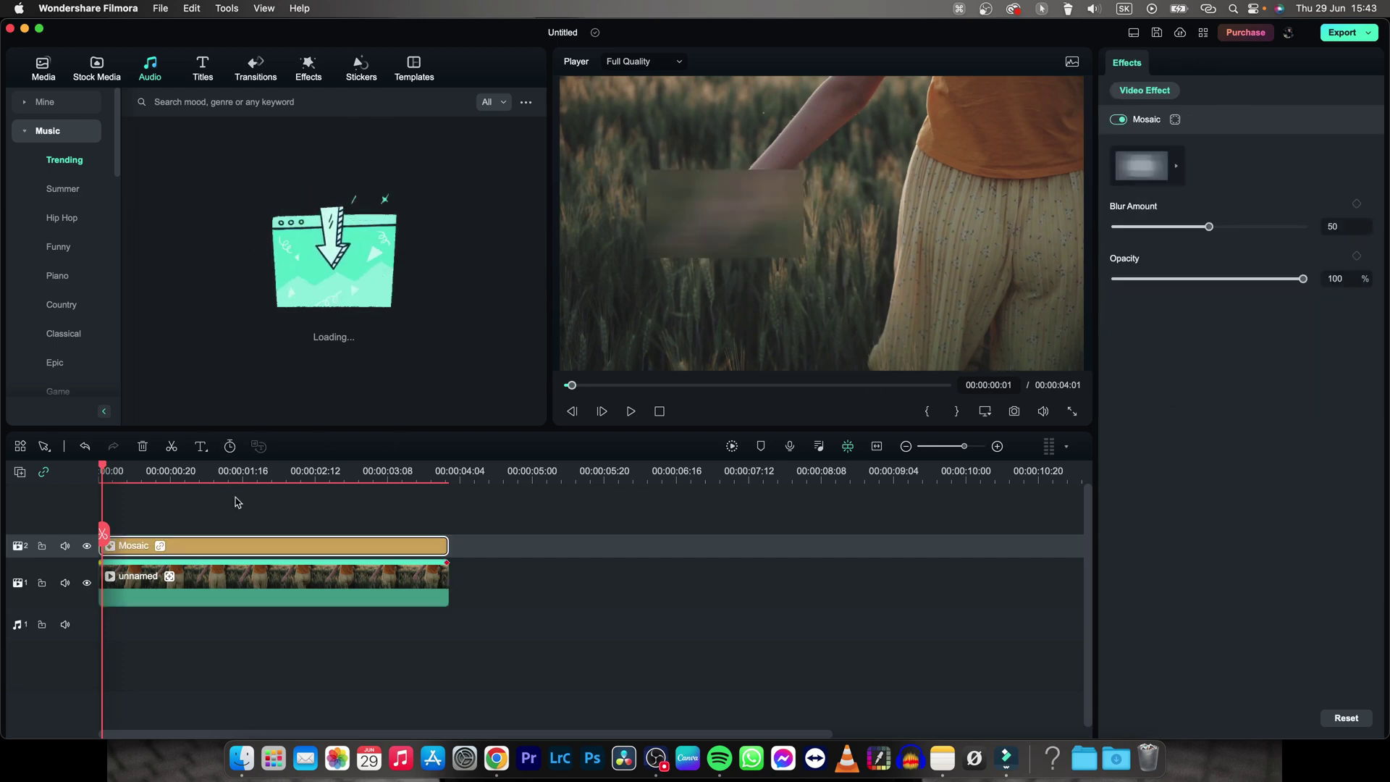
pyautogui.press('space')
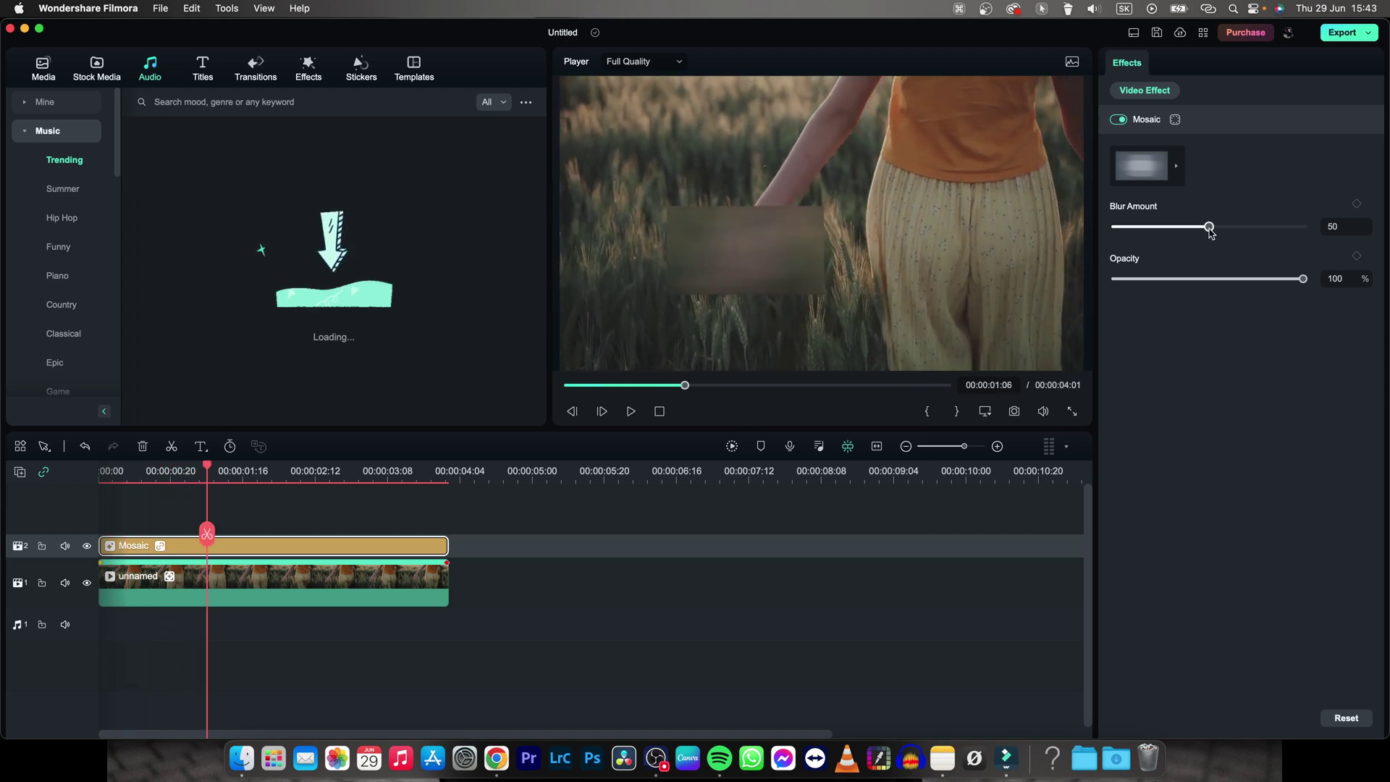
pyautogui.moveTo(1209, 226); pyautogui.dragTo(1309, 229)
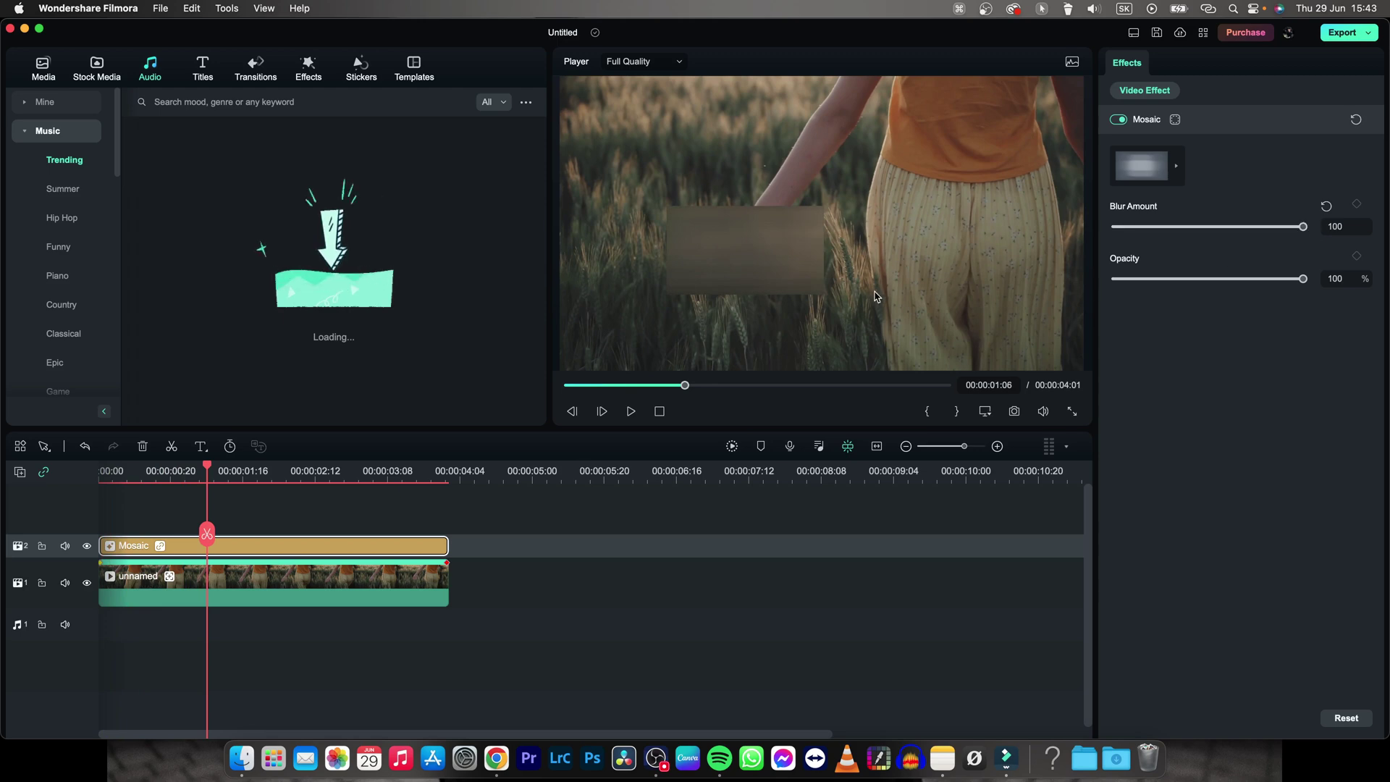
pyautogui.moveTo(1305, 279); pyautogui.dragTo(1299, 280)
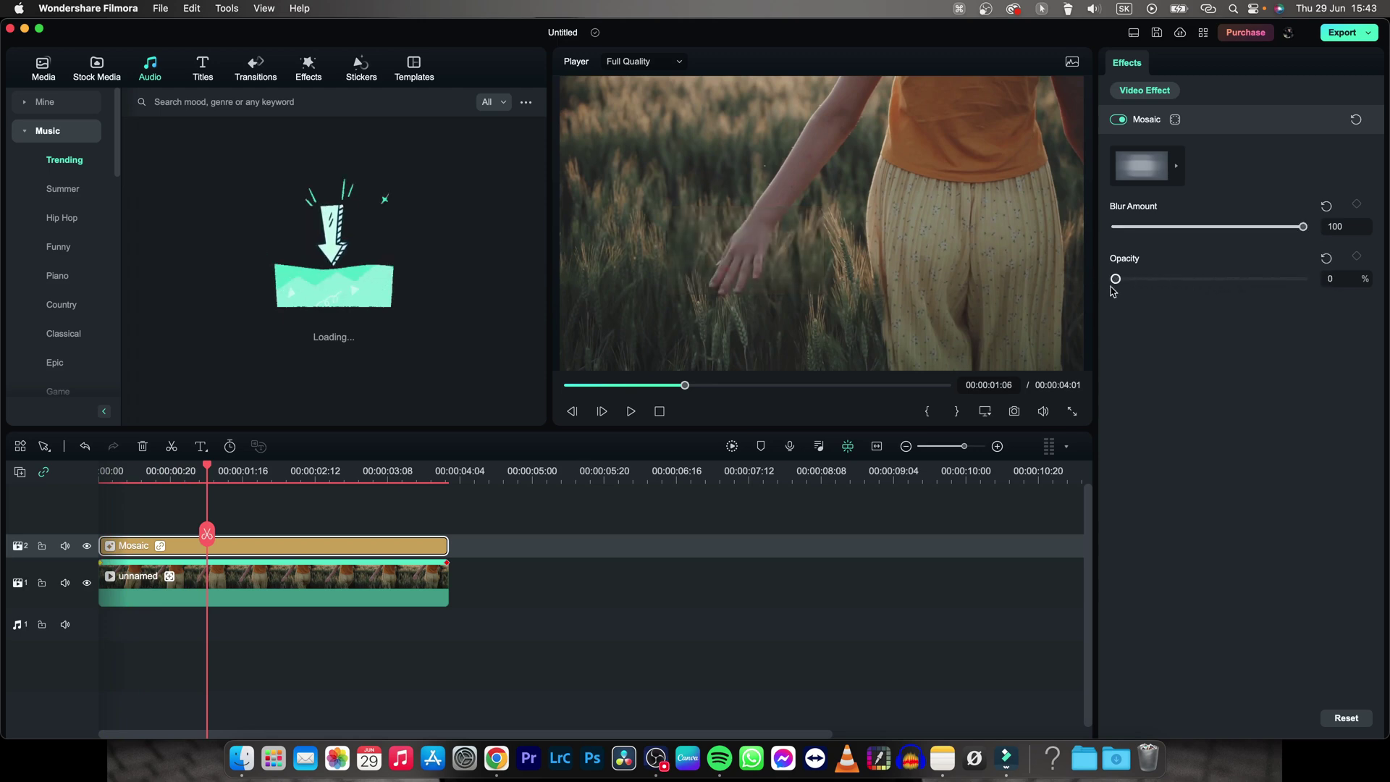
# Step: Change the mosaic to the pixelated style and replay the clip to confirm it tracks the hand
pyautogui.click(1177, 167)
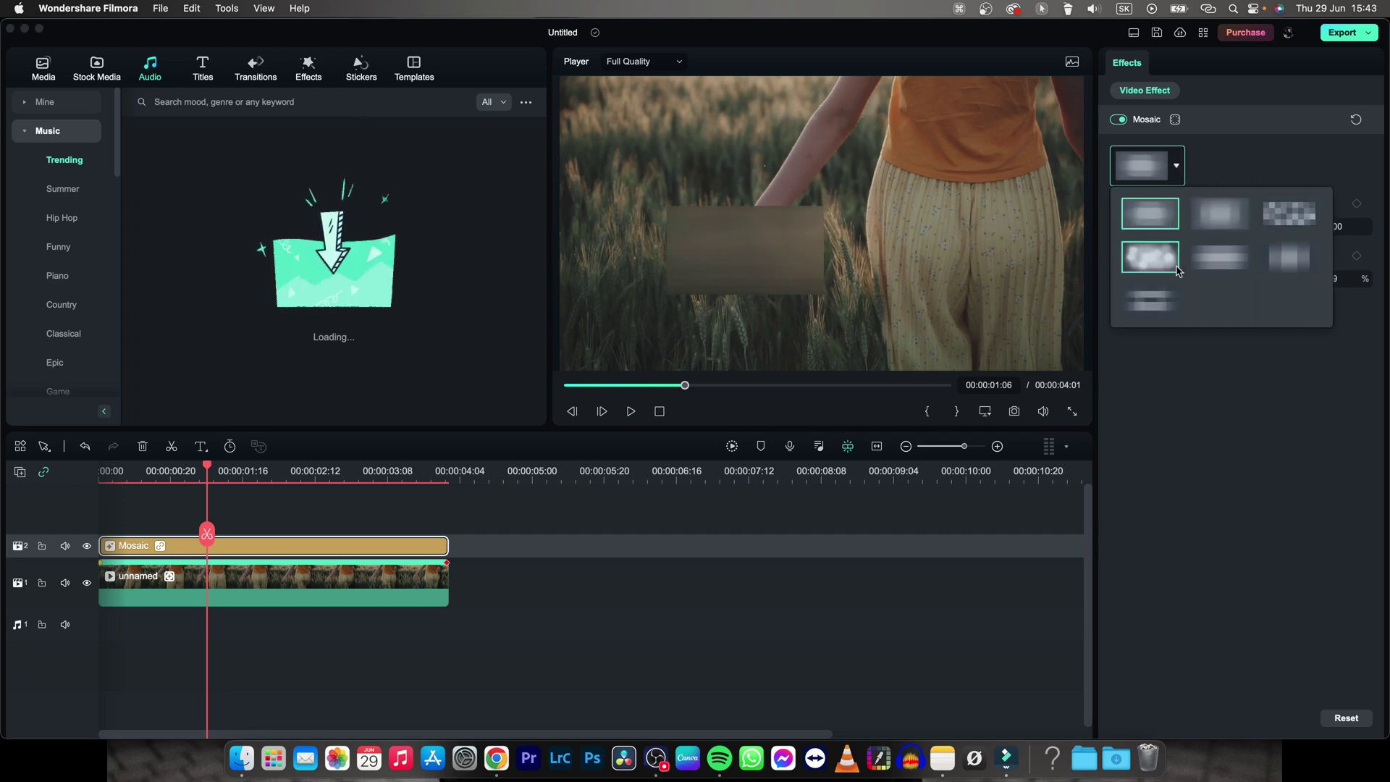
pyautogui.click(1286, 215)
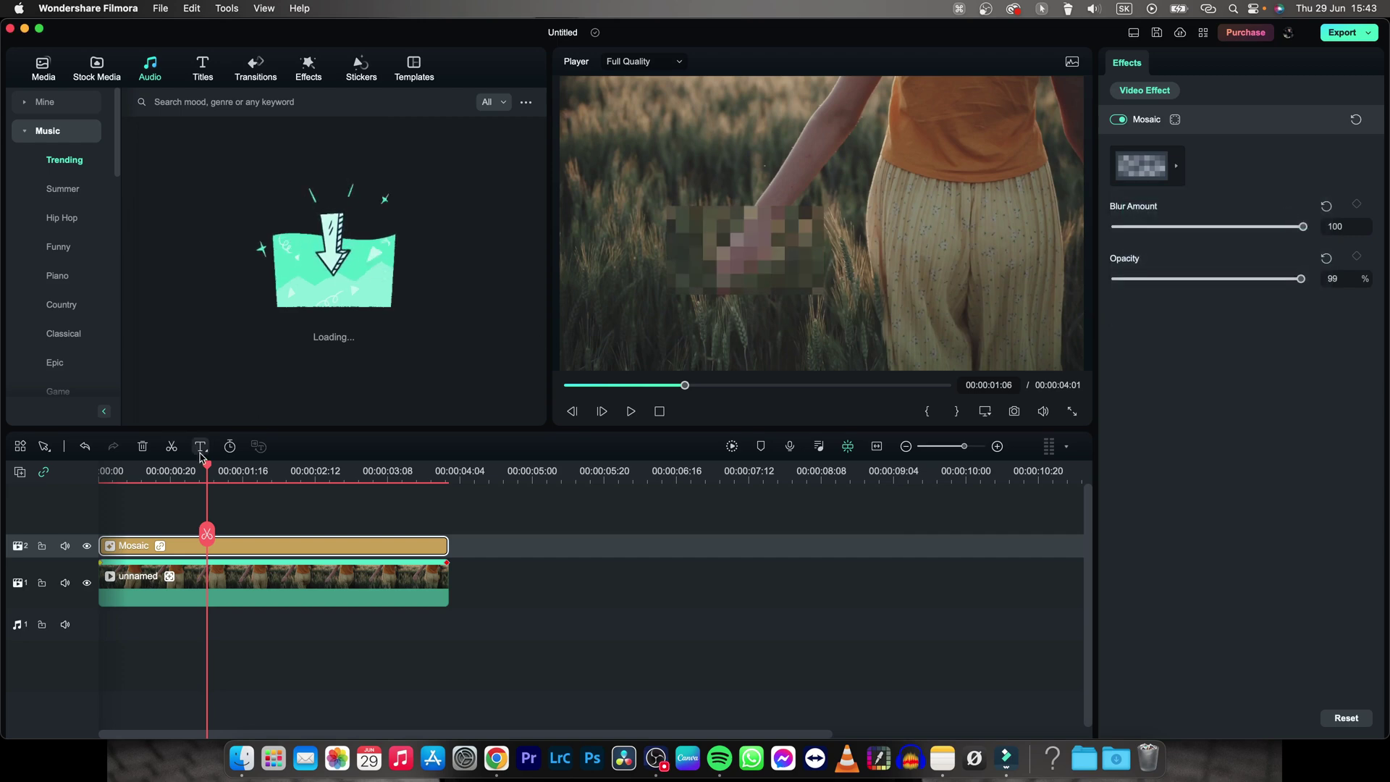
pyautogui.moveTo(206, 469); pyautogui.dragTo(100, 469)
pyautogui.press('space')
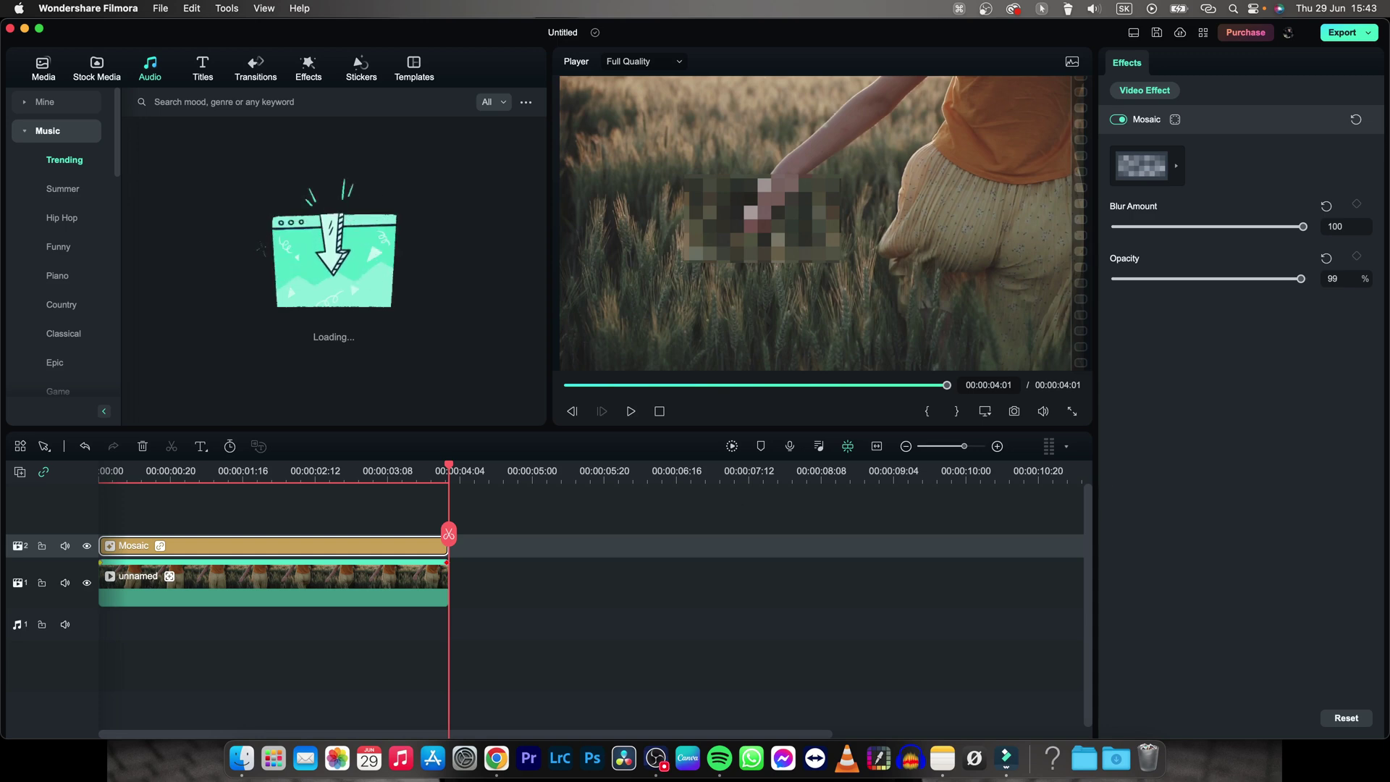
pyautogui.click(237, 472)
pyautogui.press('space')
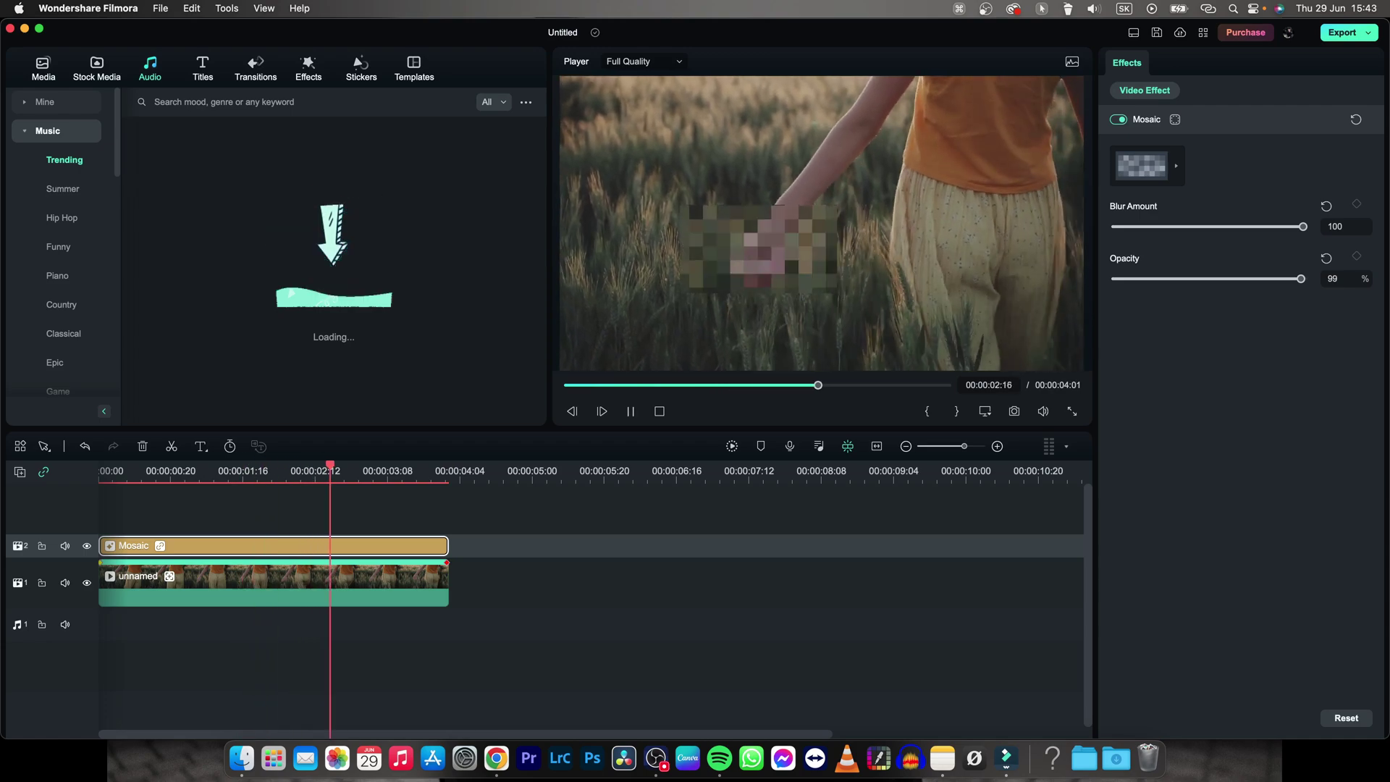